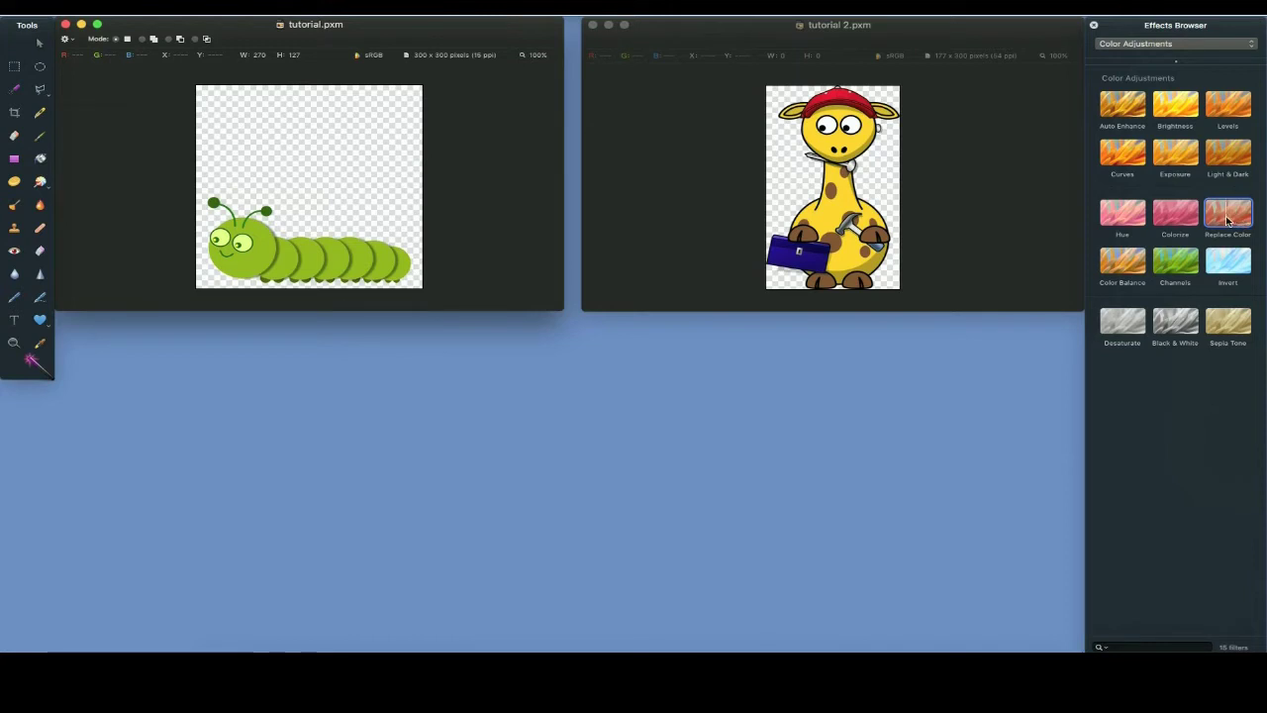
- Replace the caterpillar's green with pale peach at 75.4% saturation and 88.1% lightness
{"action": "left_click_drag", "start_coordinate": [1231, 220], "coordinate": [337, 185]}
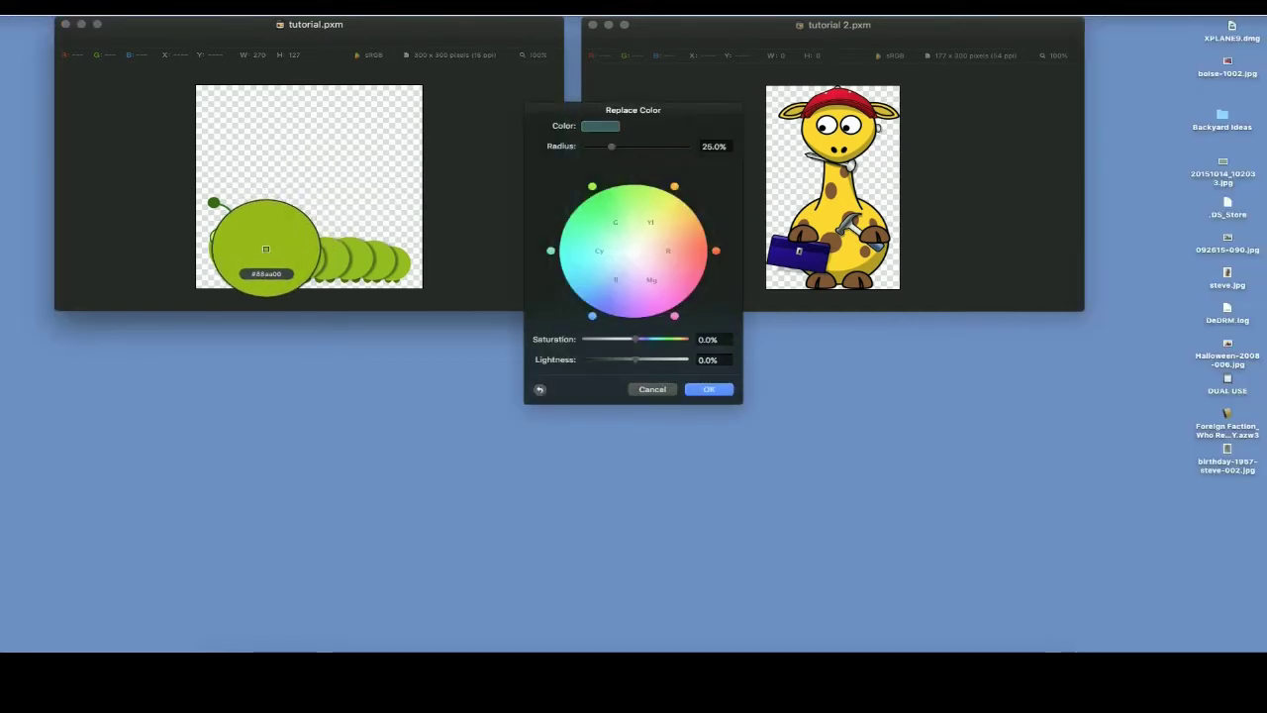
{"action": "left_click", "coordinate": [260, 252]}
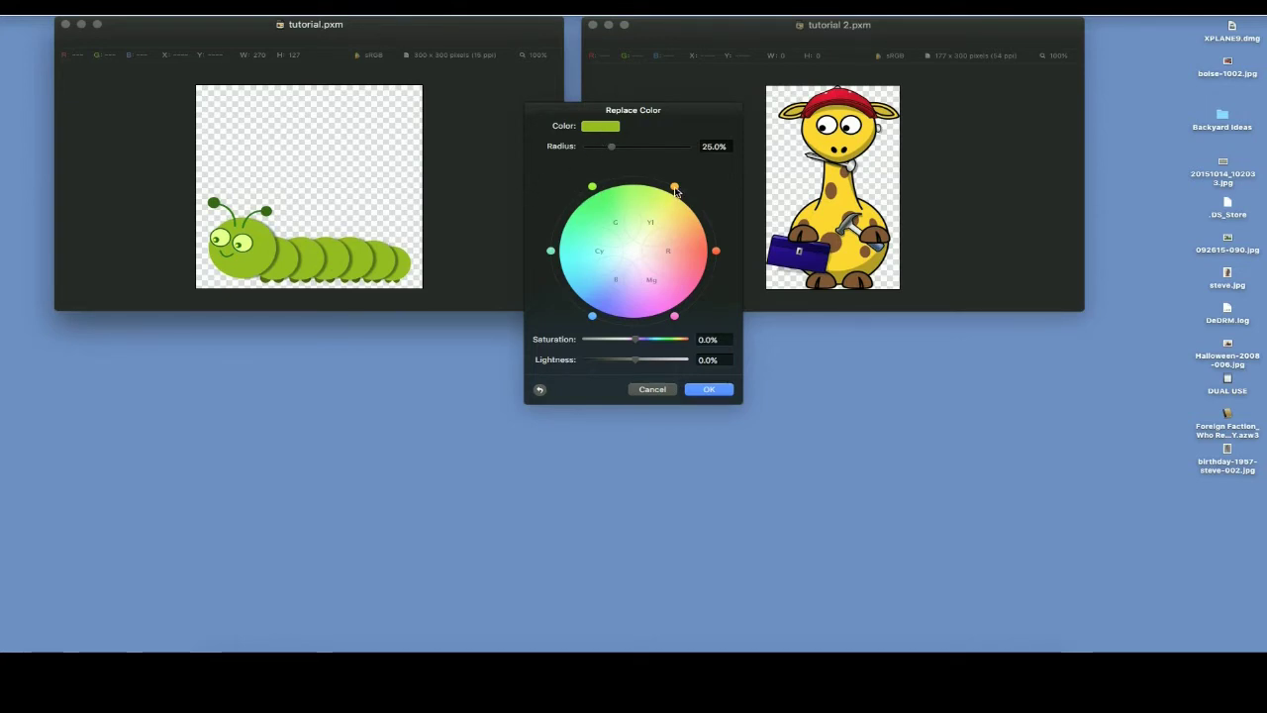
{"action": "mouse_move", "coordinate": [674, 190]}
{"action": "left_mouse_down"}
{"action": "mouse_move", "coordinate": [701, 220]}
{"action": "mouse_move", "coordinate": [689, 254]}
{"action": "mouse_move", "coordinate": [687, 198]}
{"action": "left_mouse_up"}
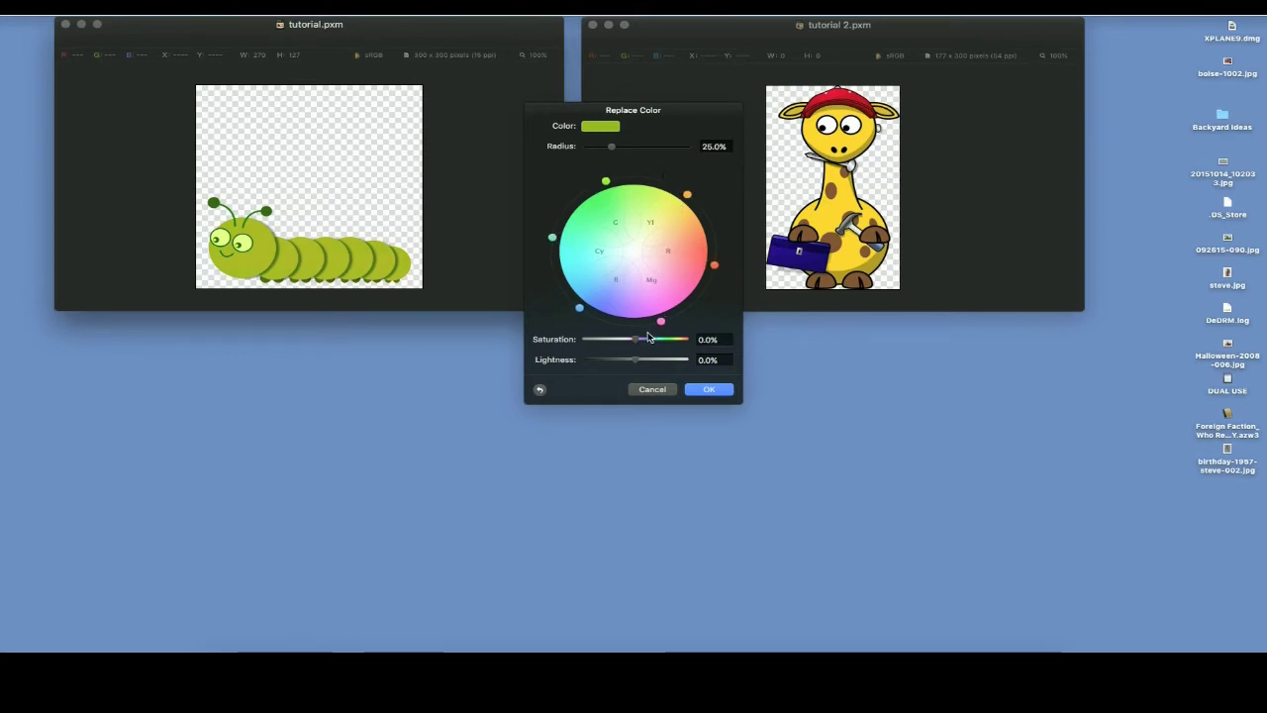
{"action": "left_click_drag", "start_coordinate": [638, 340], "coordinate": [663, 365]}
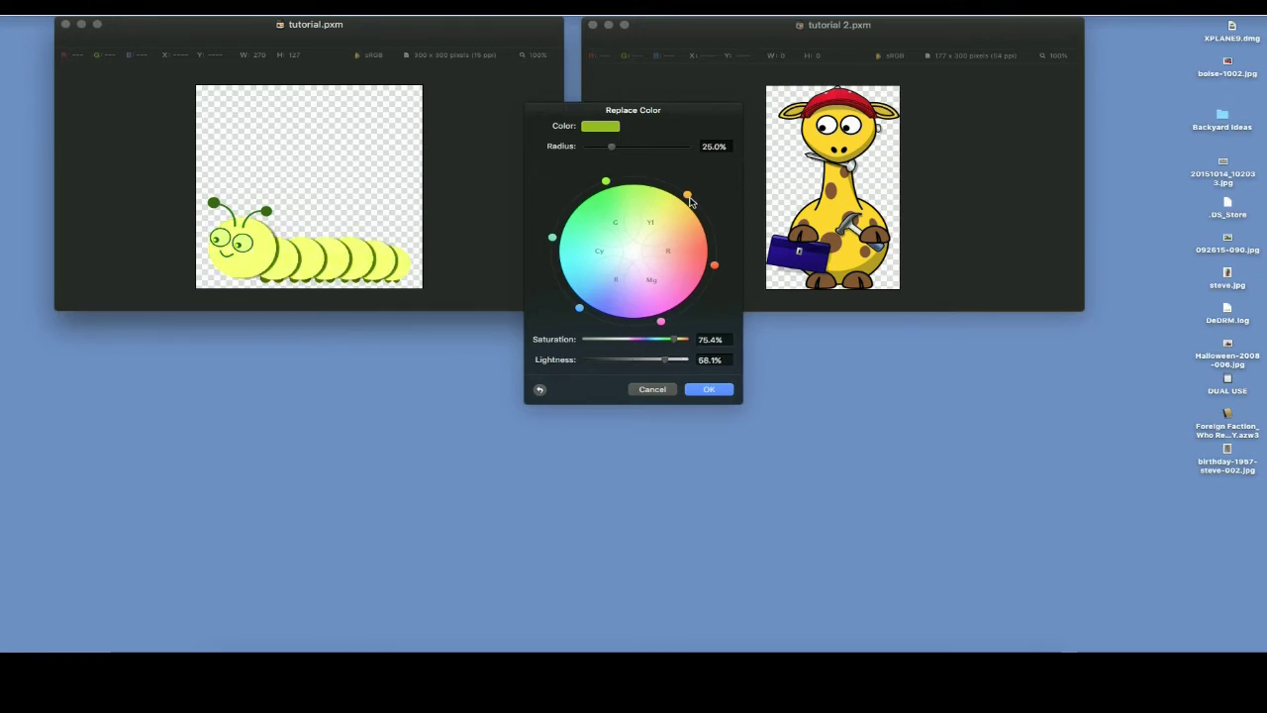
{"action": "left_click_drag", "start_coordinate": [690, 202], "coordinate": [692, 230]}
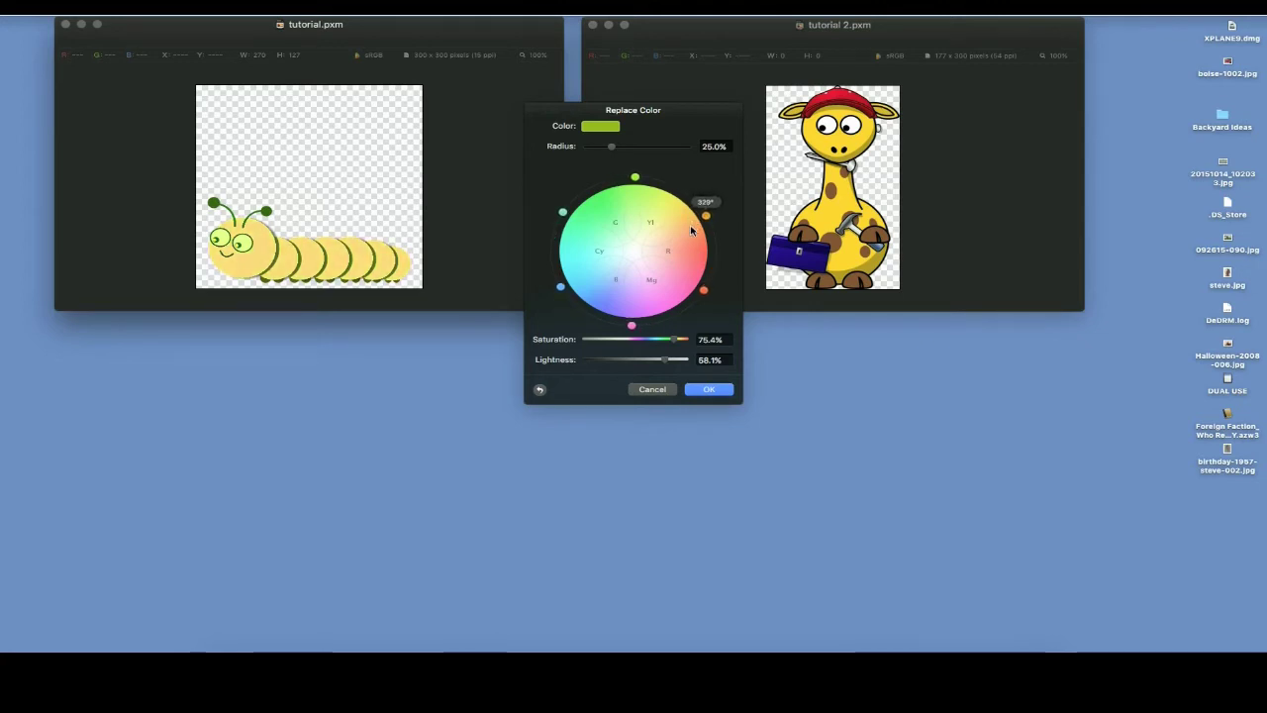
{"action": "left_click", "coordinate": [707, 391]}
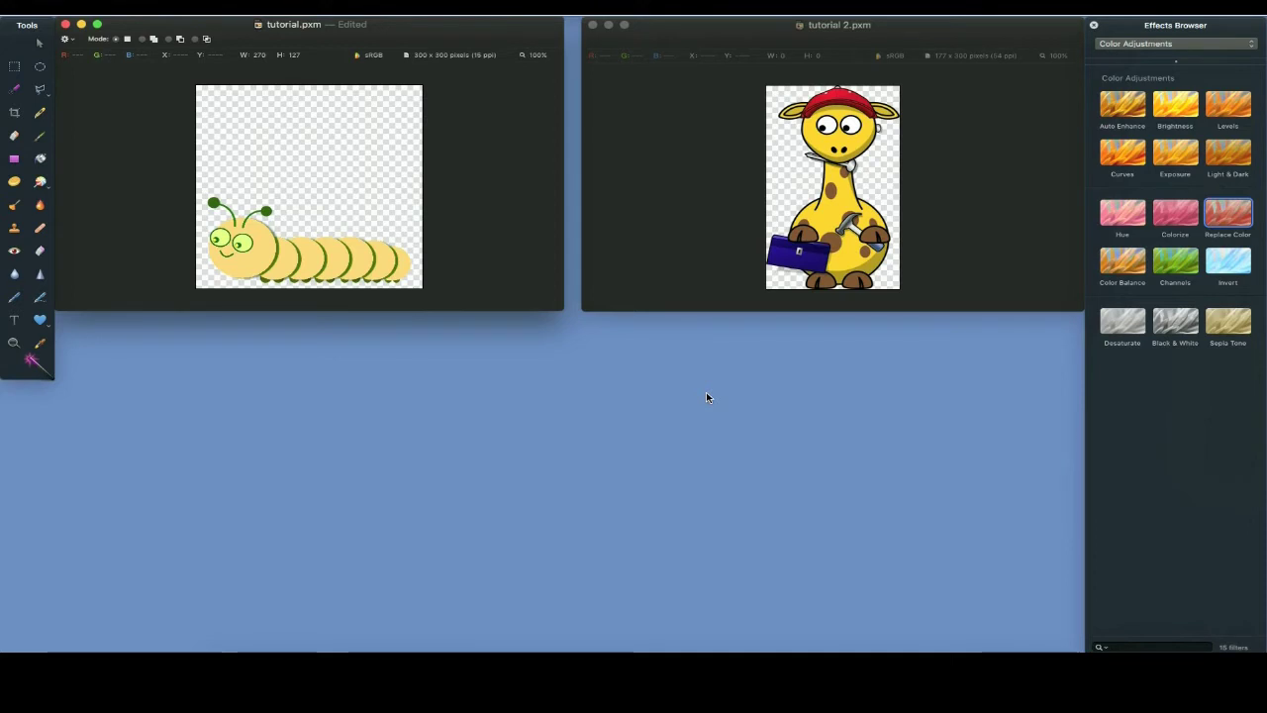
- Undo the colour replacement and show the Colors window, which reads #779d04
{"action": "key", "text": "super+z"}
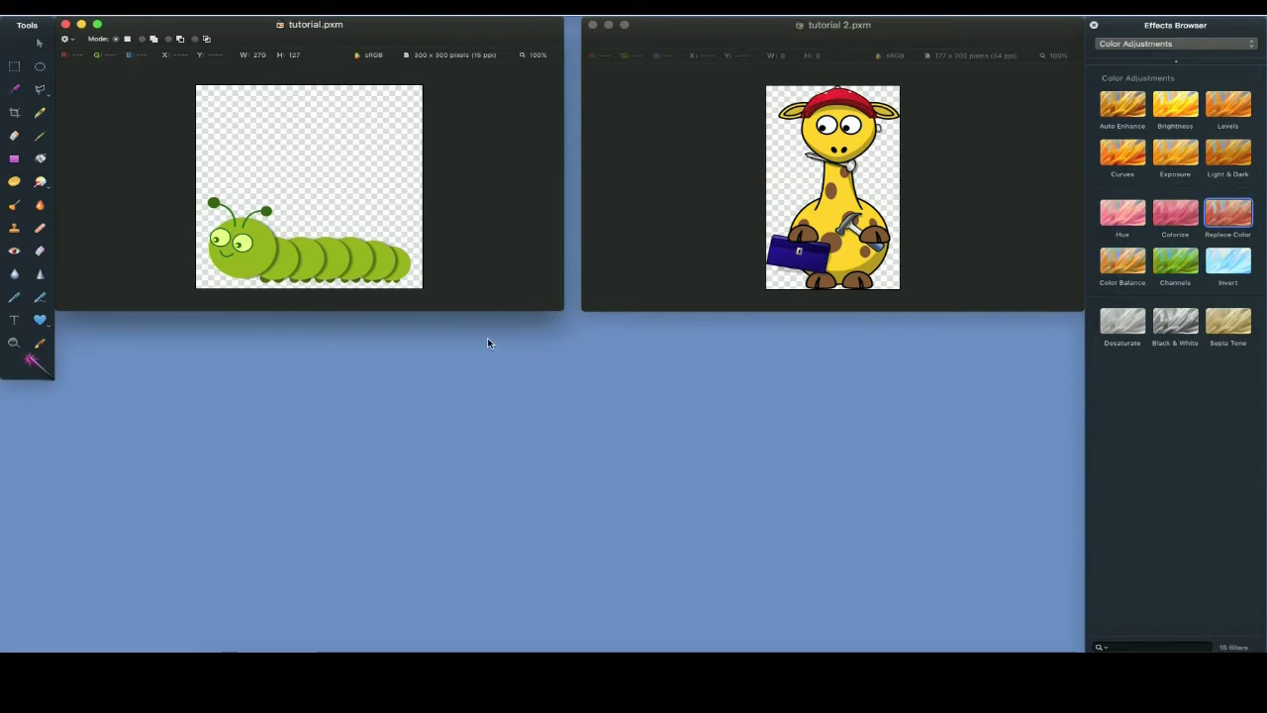
{"action": "left_click", "coordinate": [274, 6]}
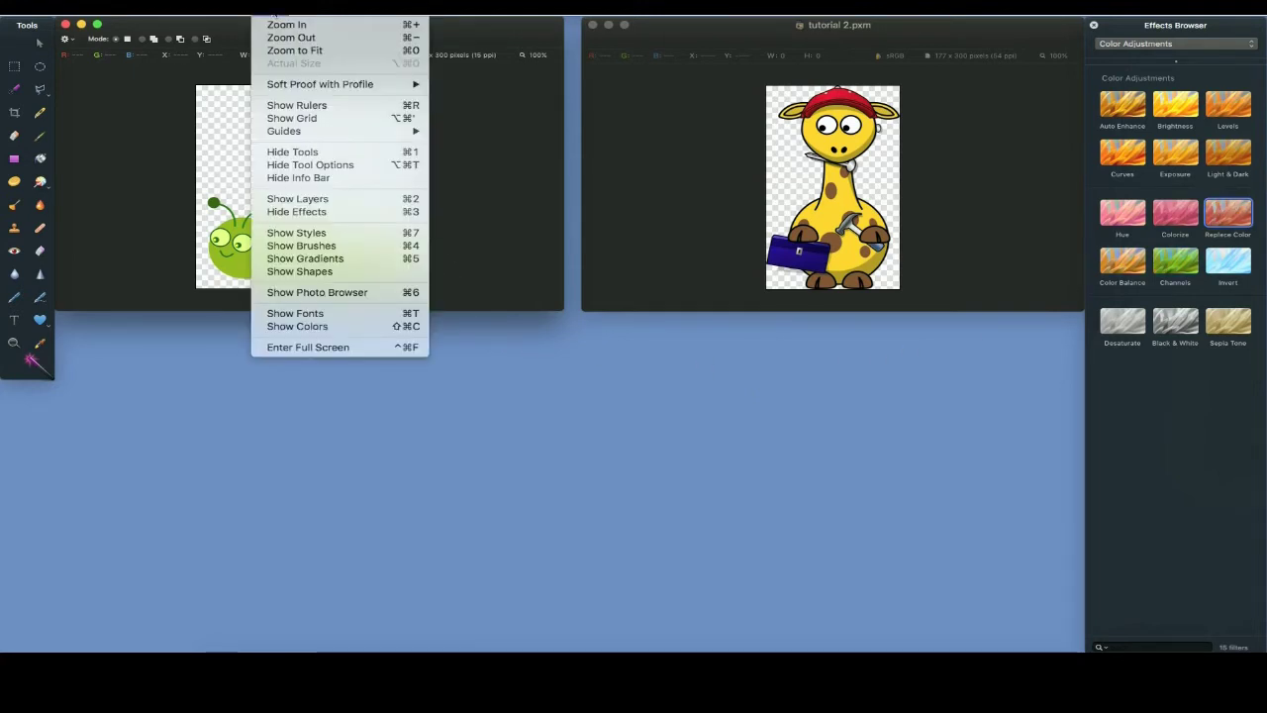
{"action": "left_click", "coordinate": [294, 326]}
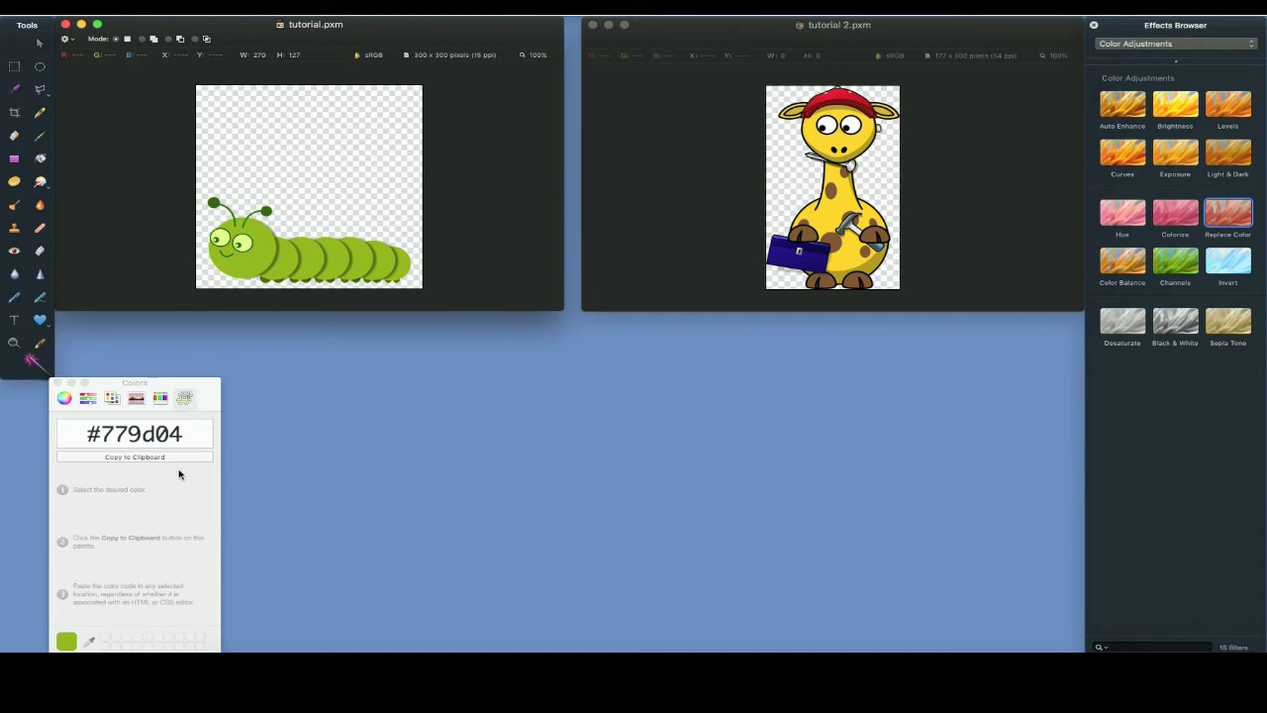
{"action": "left_click", "coordinate": [89, 642]}
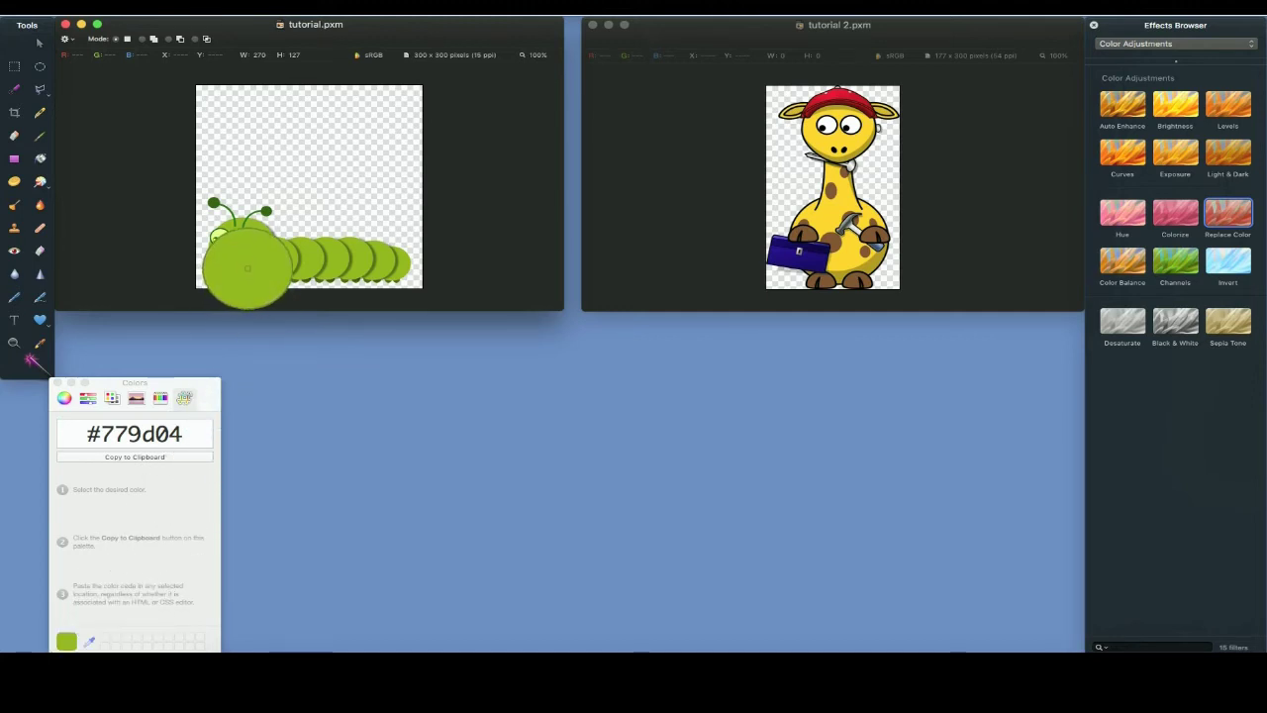
- Sample the caterpillar's green, then Magic Wand-select its head, body segments and tail tip
{"action": "left_click", "coordinate": [247, 267]}
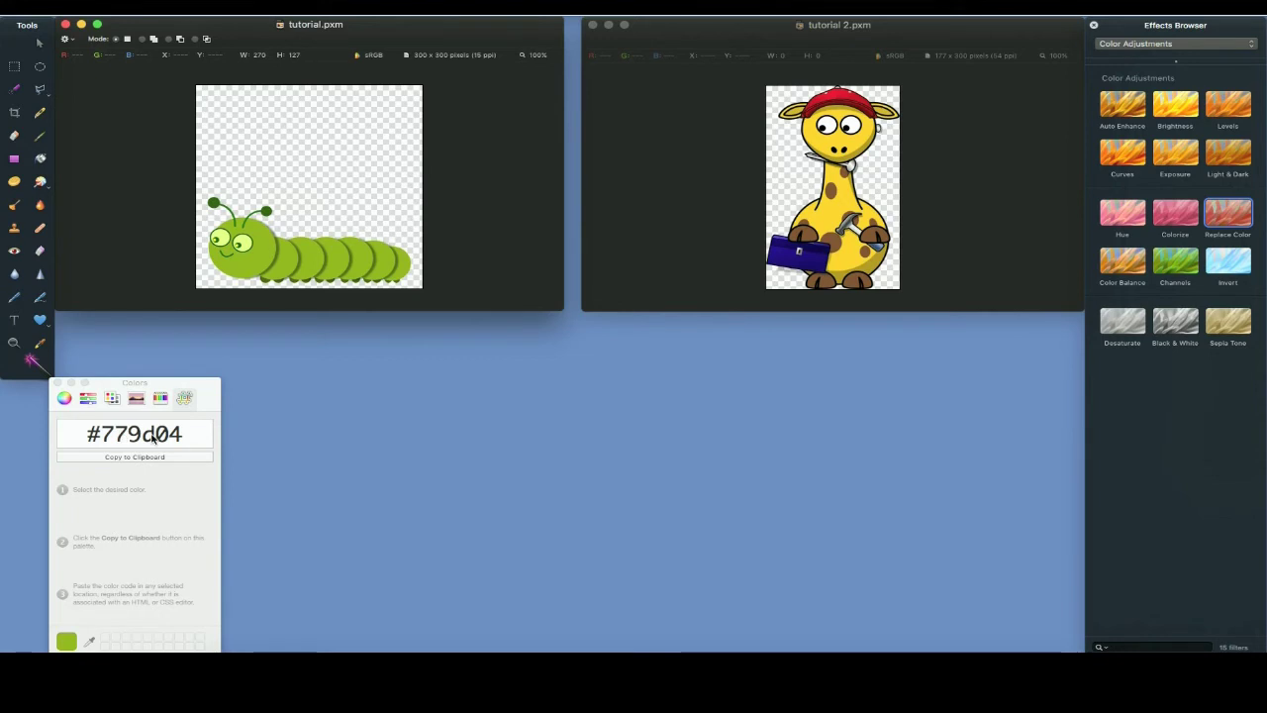
{"action": "left_click", "coordinate": [33, 362]}
{"action": "left_click", "coordinate": [255, 271]}
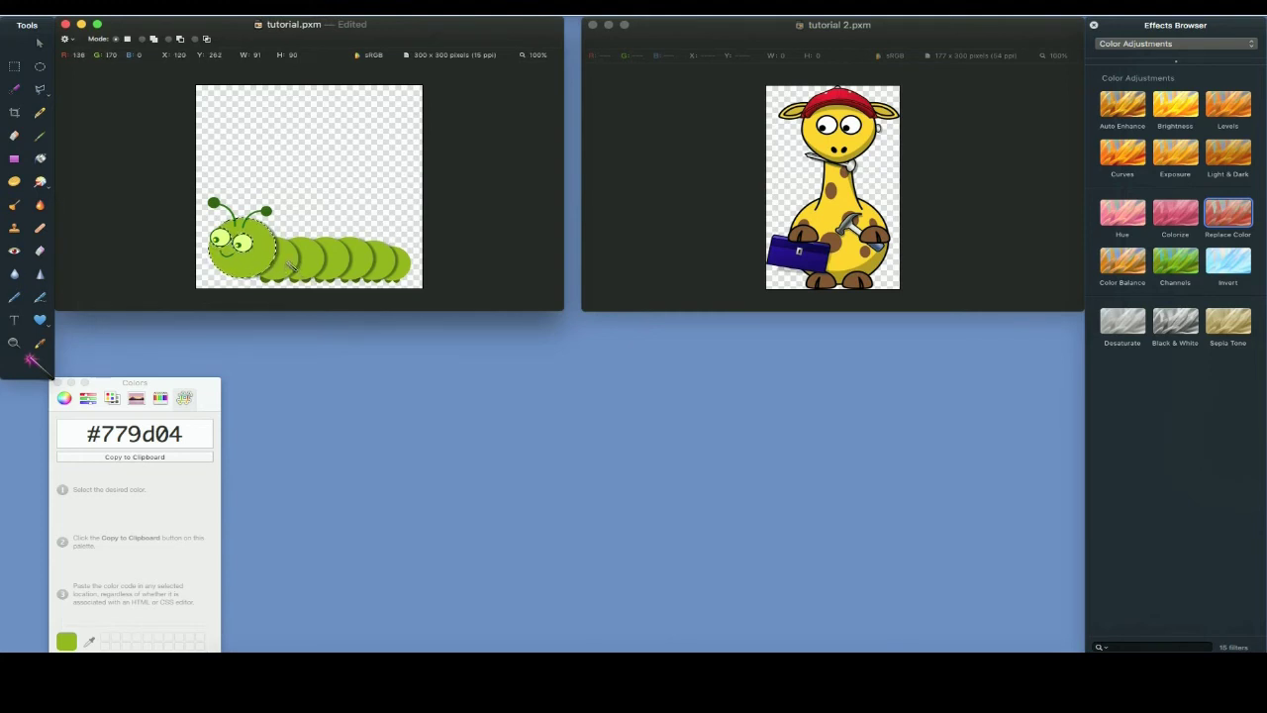
{"action": "left_click", "coordinate": [310, 265], "text": "shift"}
{"action": "left_click", "coordinate": [363, 264], "text": "shift"}
{"action": "left_click", "coordinate": [398, 268], "text": "shift"}
{"action": "left_click", "coordinate": [407, 269], "text": "shift"}
- Sample the giraffe's face yellow, #fec30a, into the Colors window
{"action": "left_click", "coordinate": [695, 150]}
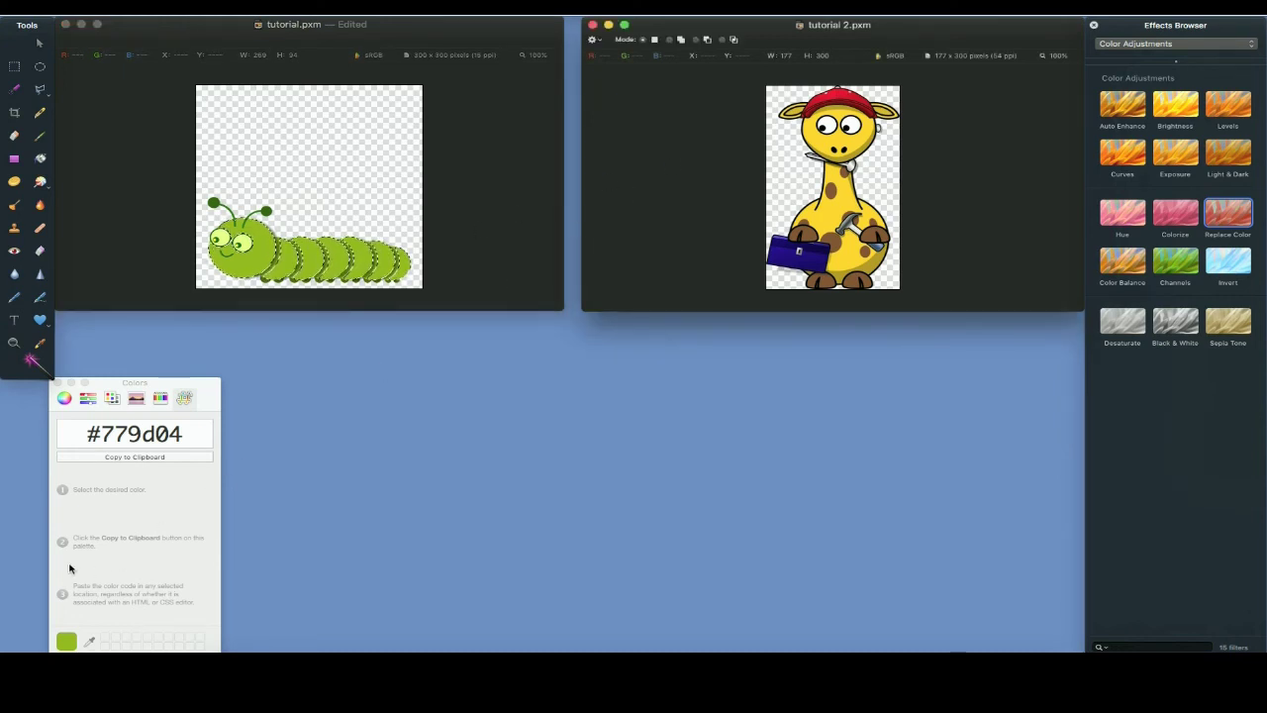
{"action": "left_click", "coordinate": [89, 643]}
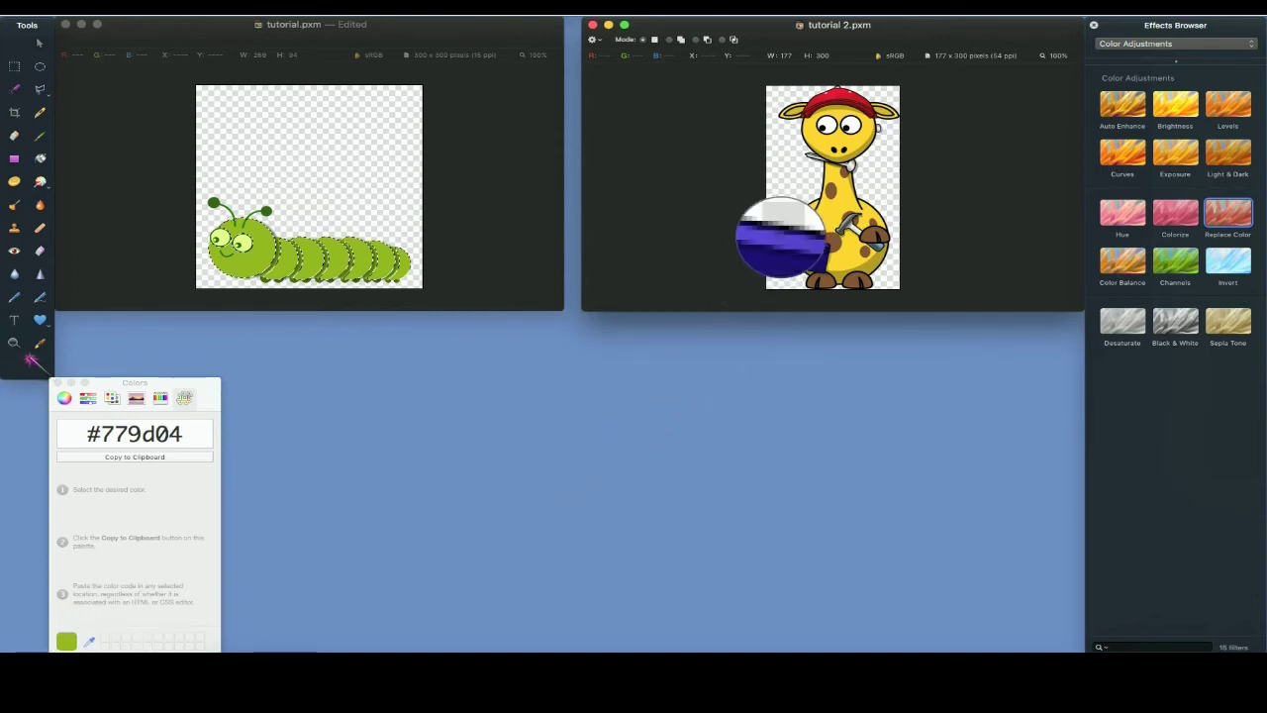
{"action": "left_click", "coordinate": [823, 146]}
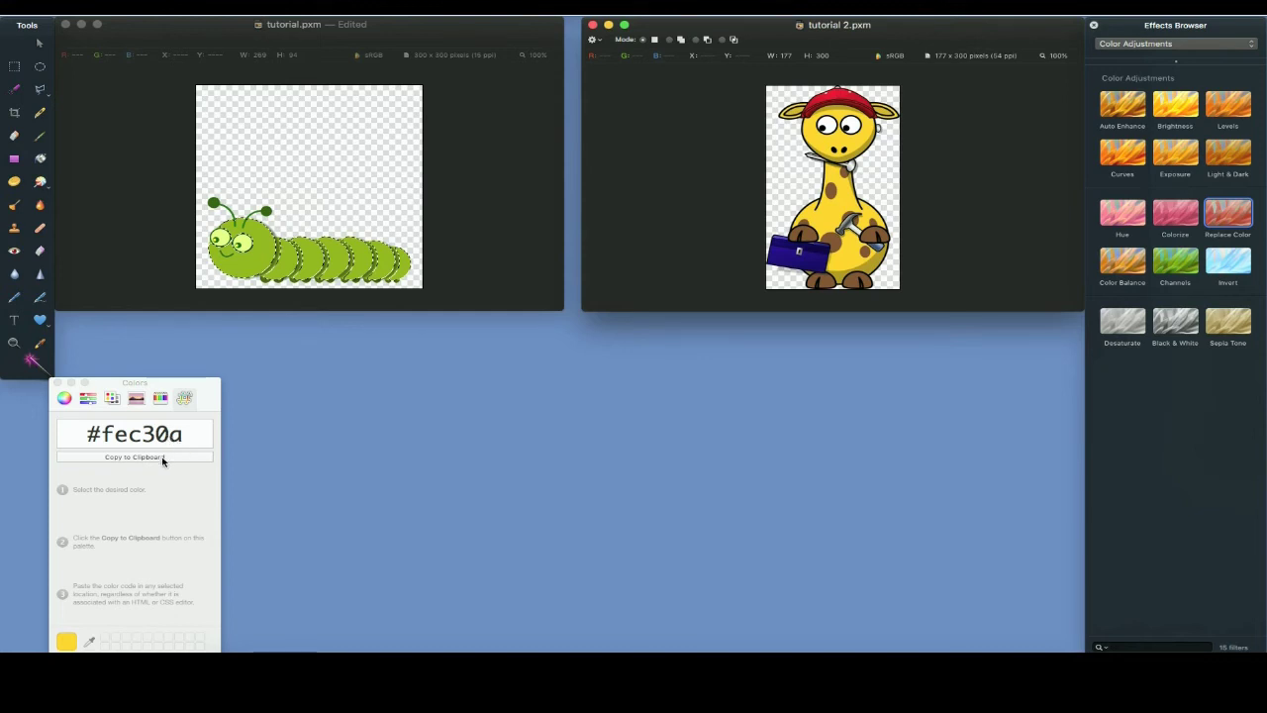
- Return to the caterpillar with the Paint Bucket tool and copy the #fec30a hex code
{"action": "left_click", "coordinate": [150, 165]}
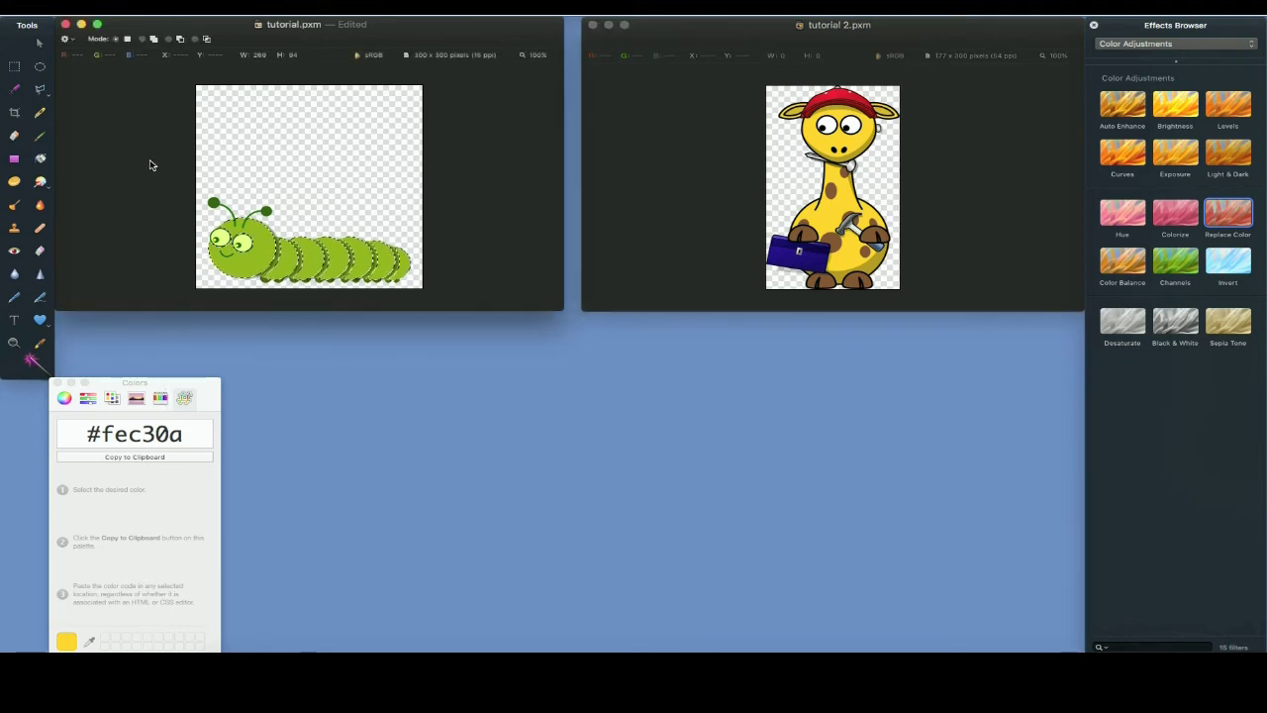
{"action": "left_click", "coordinate": [41, 161]}
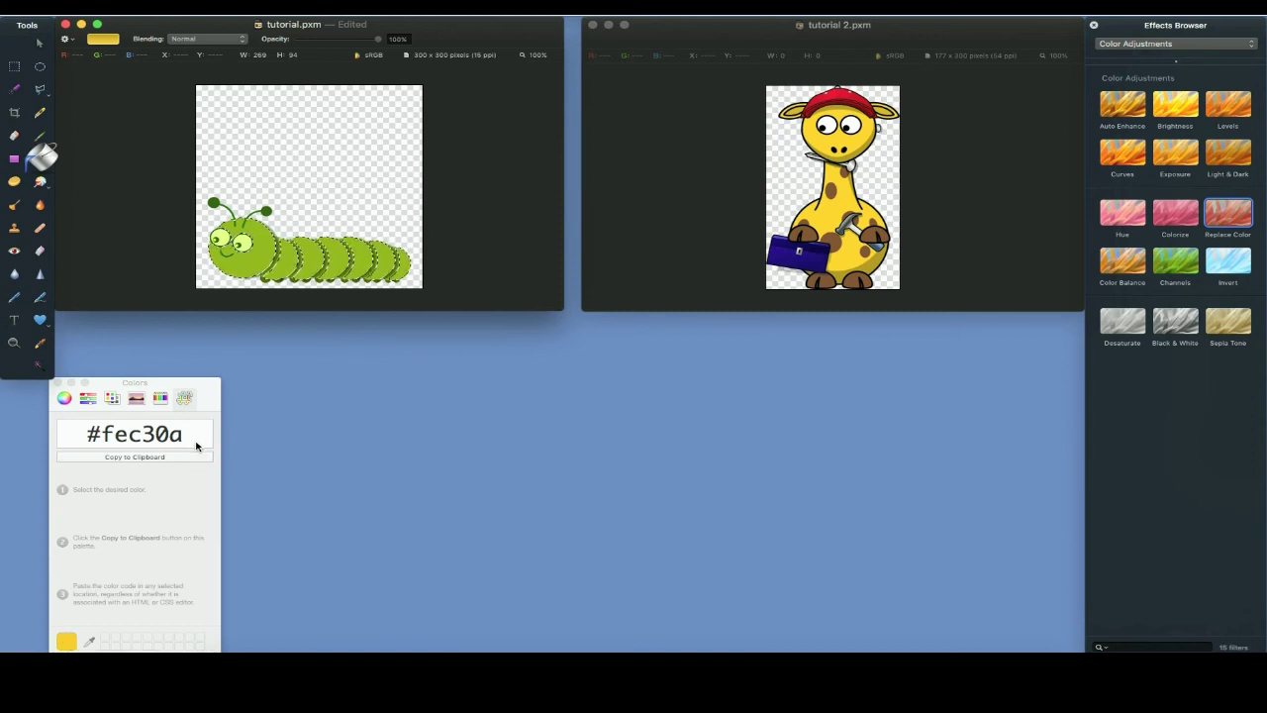
{"action": "left_click_drag", "start_coordinate": [194, 434], "coordinate": [69, 430]}
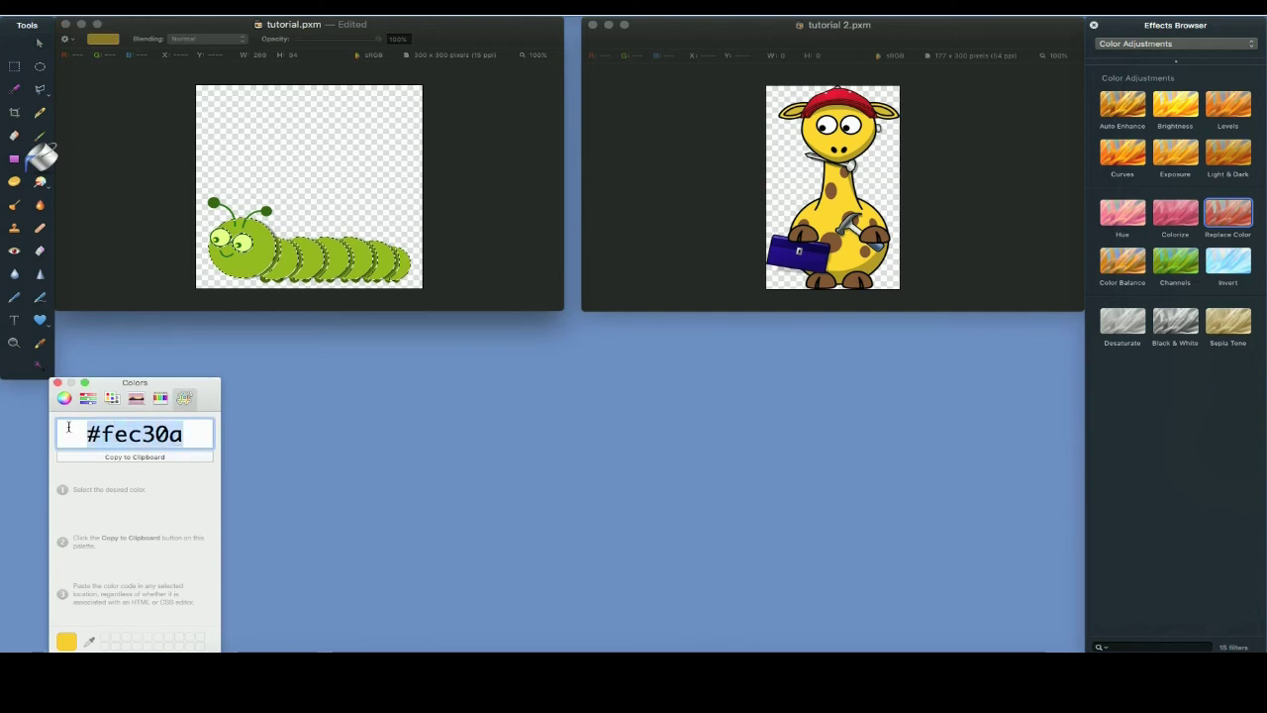
{"action": "key", "text": "Right"}
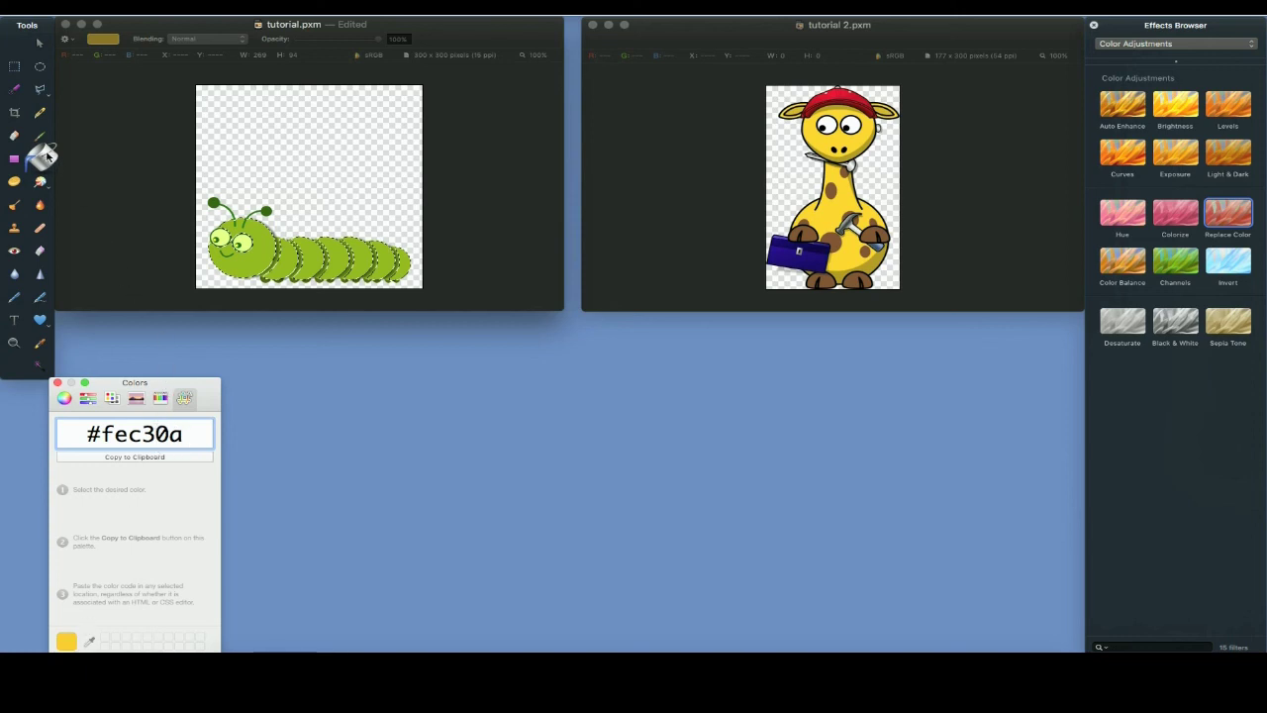
- Fill the caterpillar's head and every body segment with #fec30a, then deselect with the Rectangular Marquee
{"action": "left_click", "coordinate": [254, 262]}
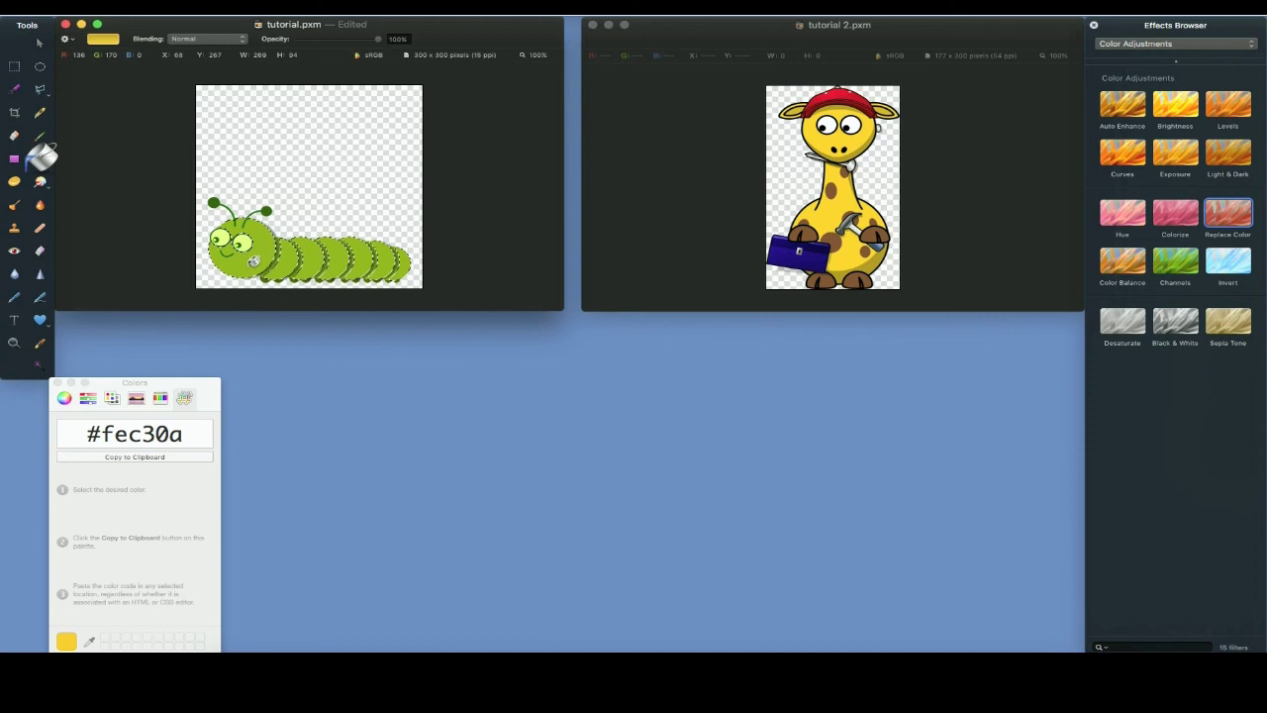
{"action": "left_click", "coordinate": [254, 261]}
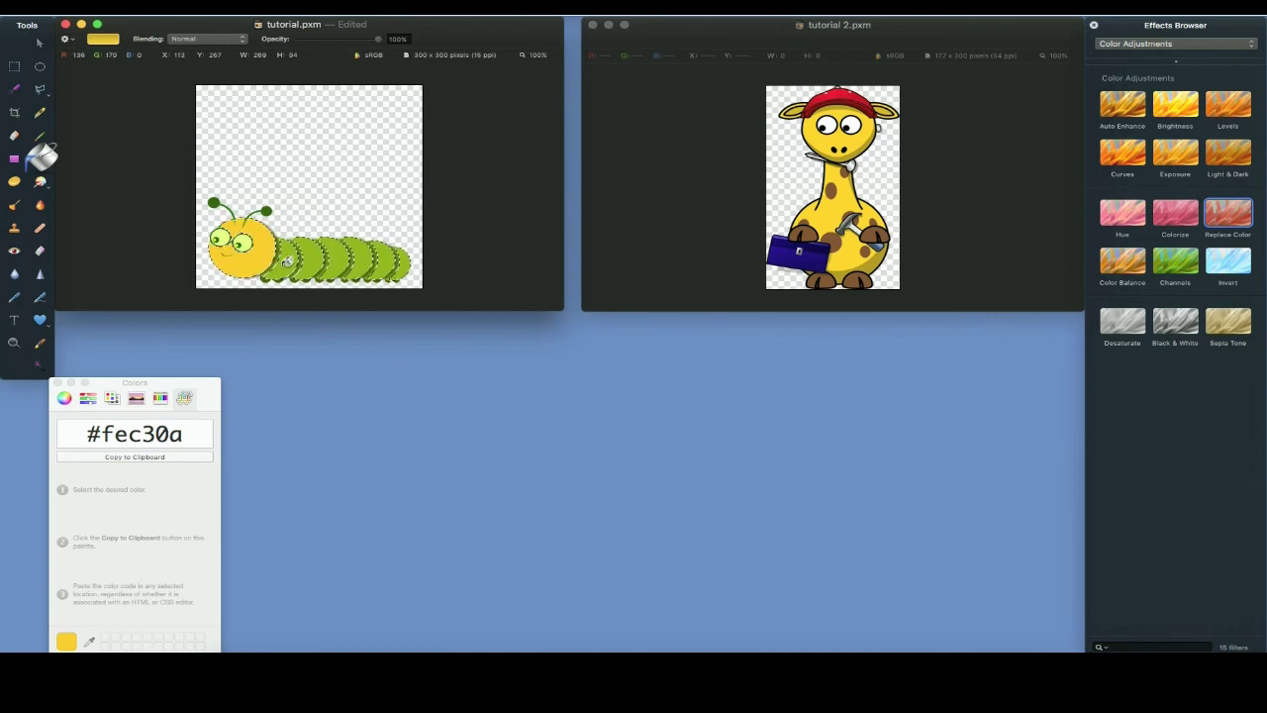
{"action": "left_click", "coordinate": [297, 260]}
{"action": "left_click", "coordinate": [321, 260]}
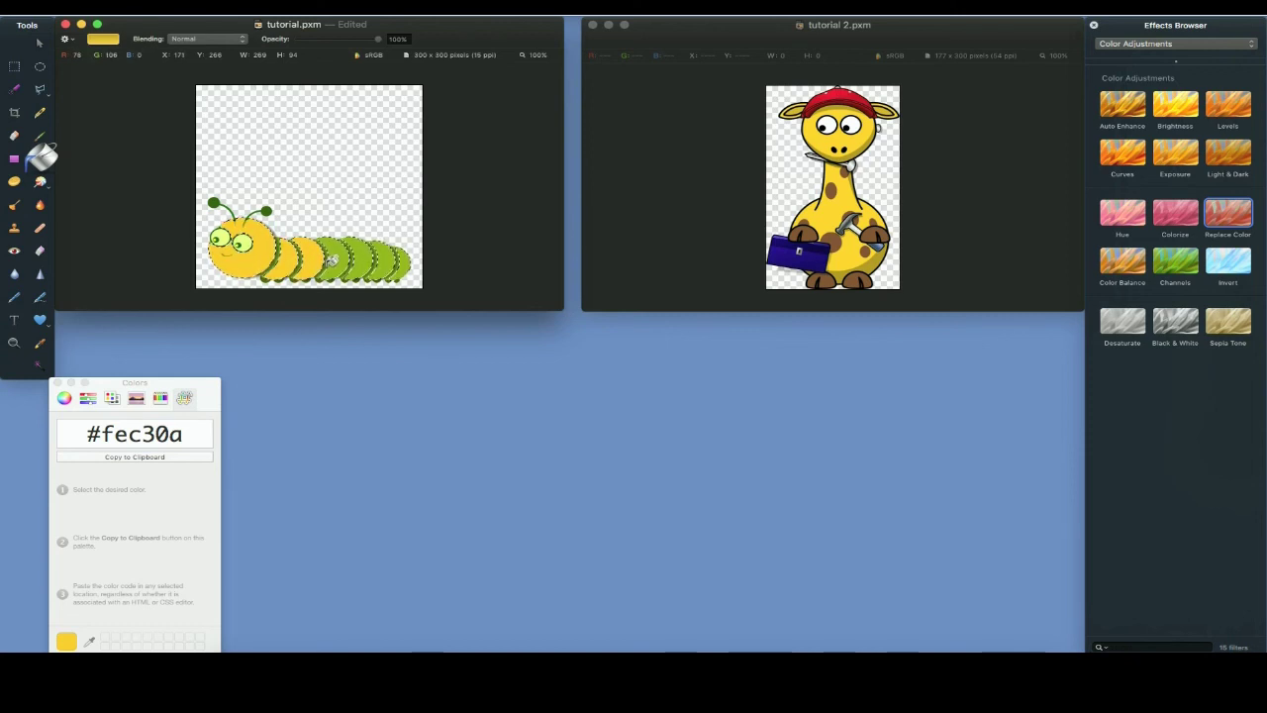
{"action": "left_click", "coordinate": [331, 260]}
{"action": "left_click", "coordinate": [351, 261]}
{"action": "left_click", "coordinate": [370, 264]}
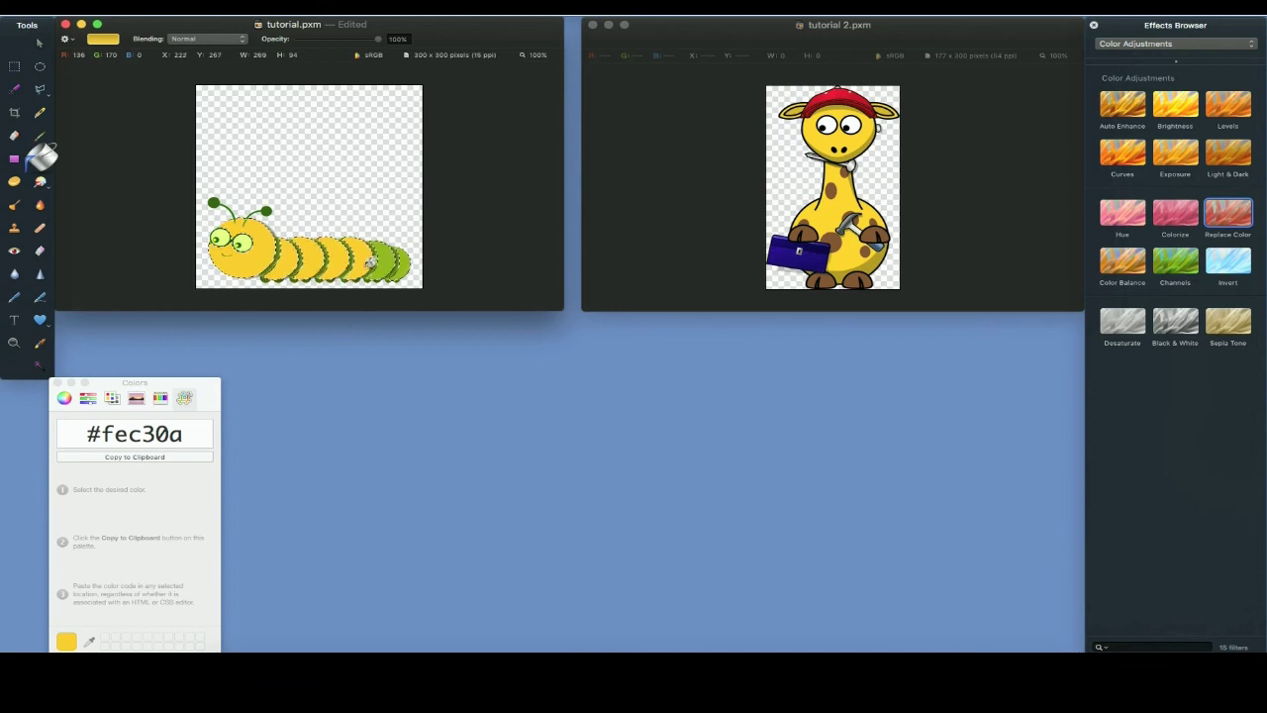
{"action": "left_click", "coordinate": [382, 262]}
{"action": "left_click", "coordinate": [401, 263]}
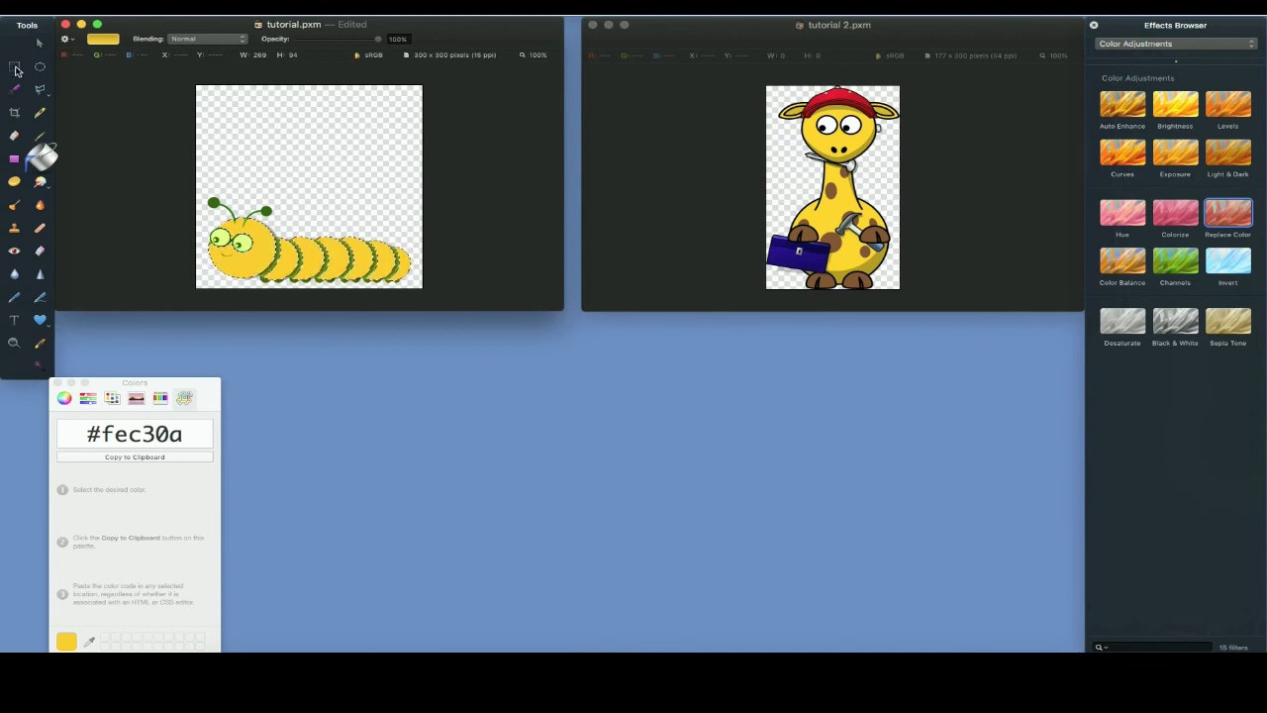
{"action": "left_click", "coordinate": [15, 70]}
{"action": "left_click", "coordinate": [124, 138]}
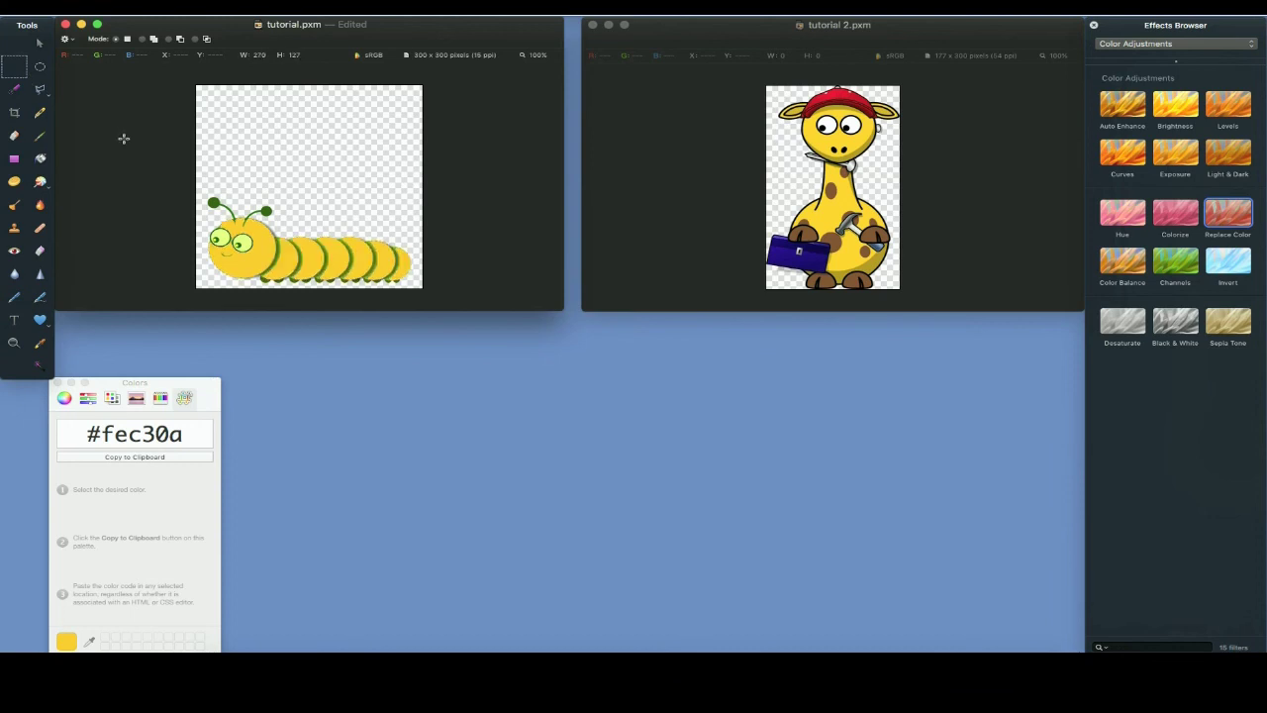